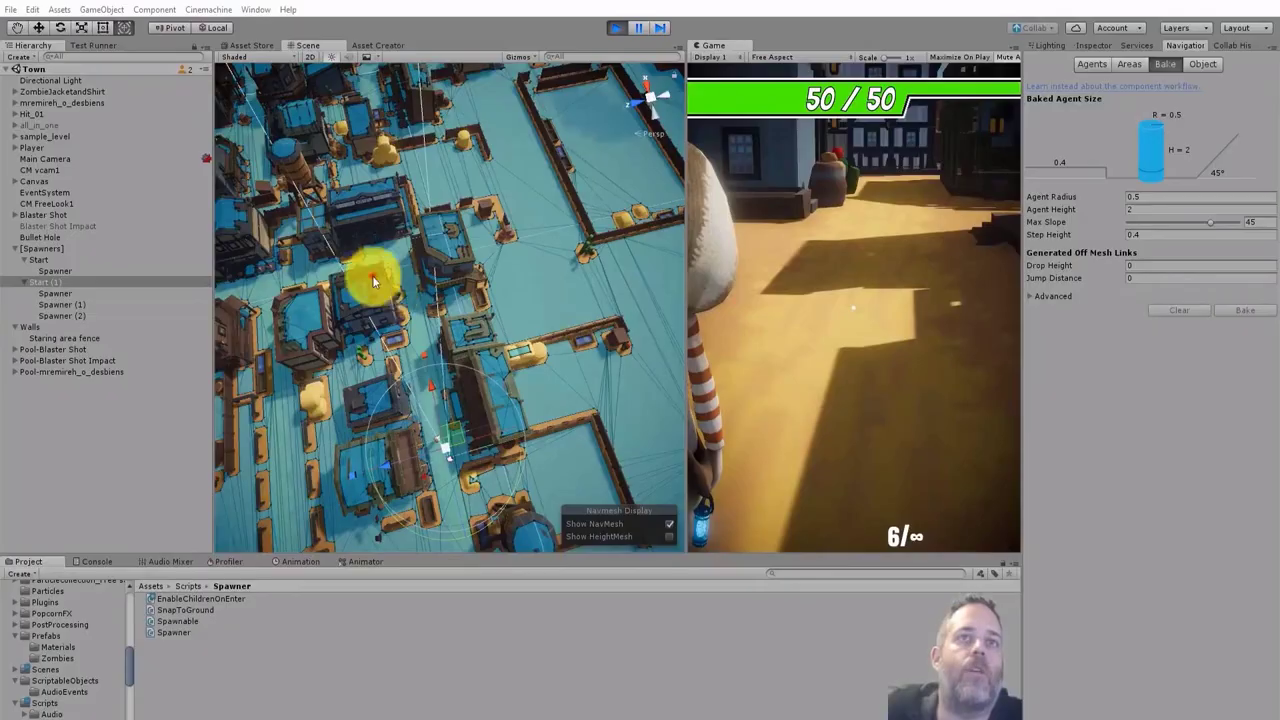
Scroll the 2D water surface blog post down to its Source and Download package links
left_click_drag(366, 286, 407, 224, "alt")
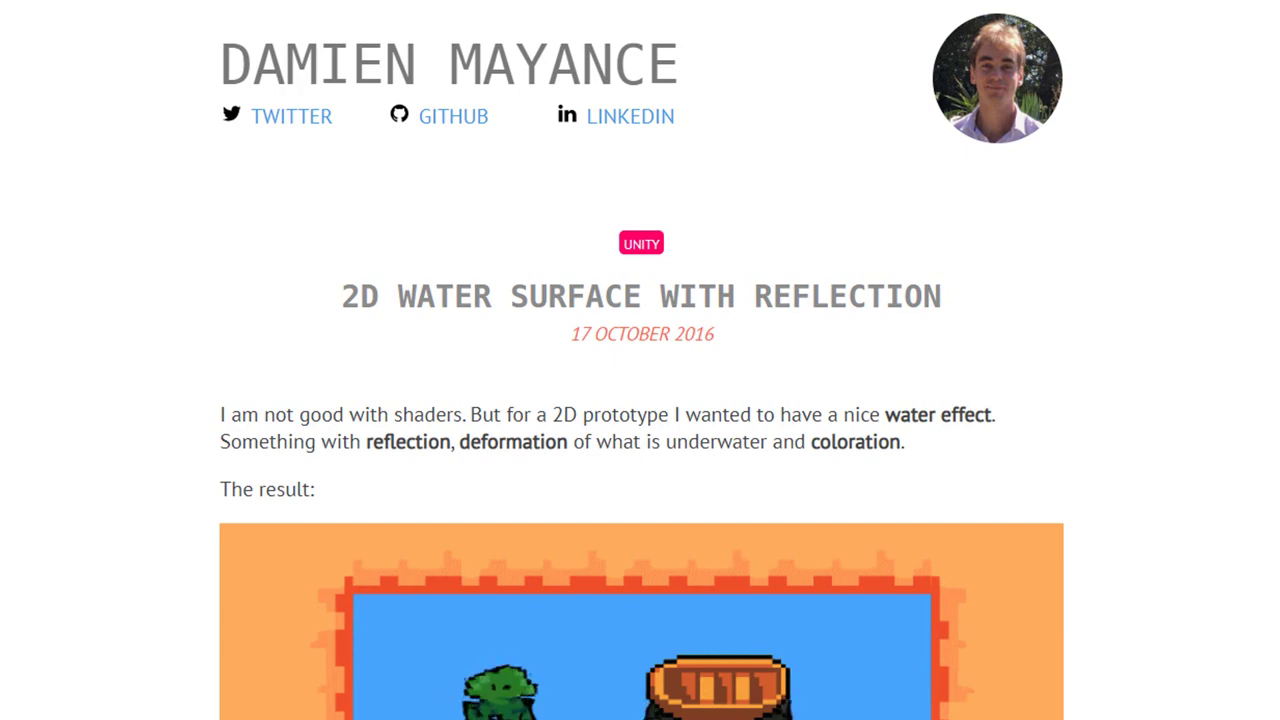
scroll(640, 360, "down", 6)
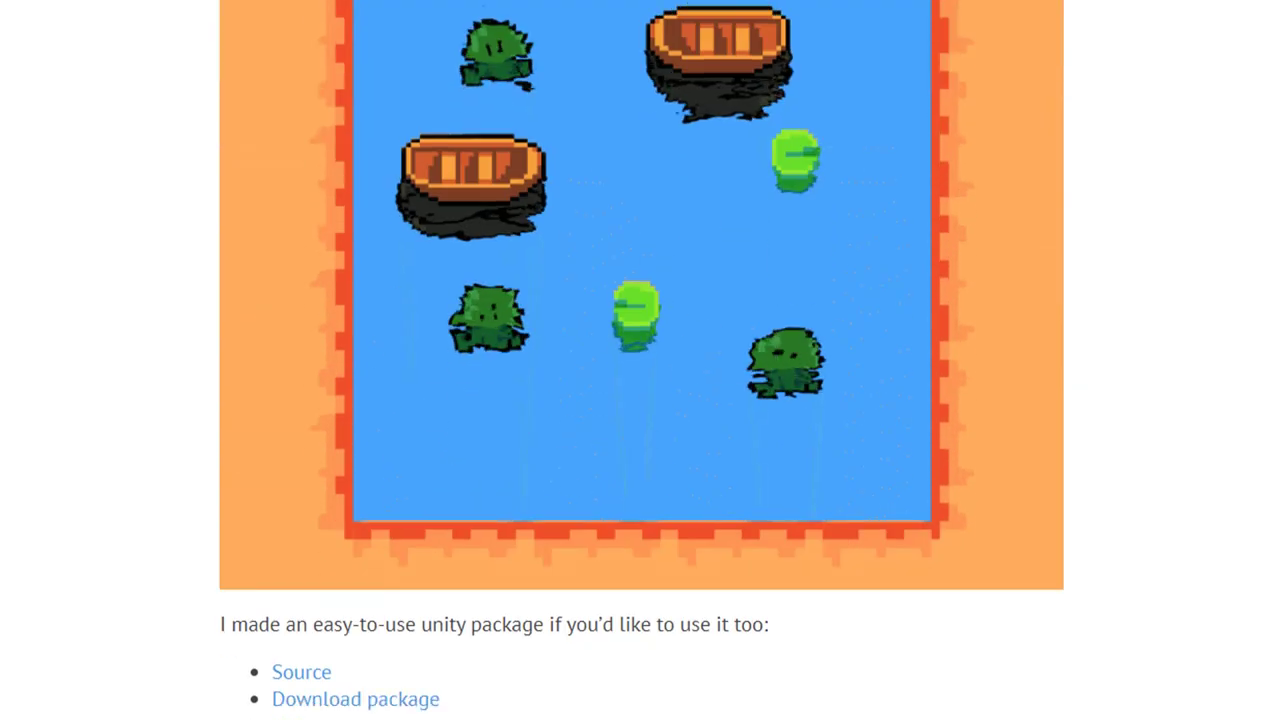
scroll(640, 360, "down", 4)
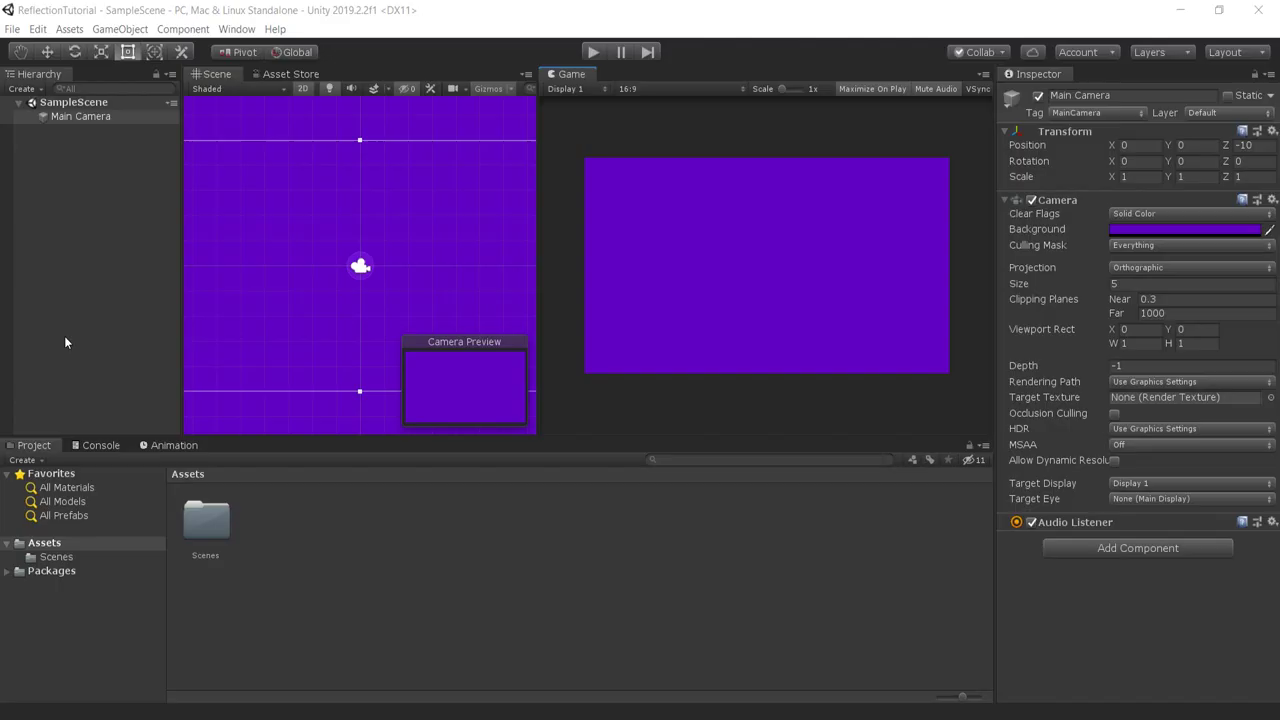
left_click(65, 336)
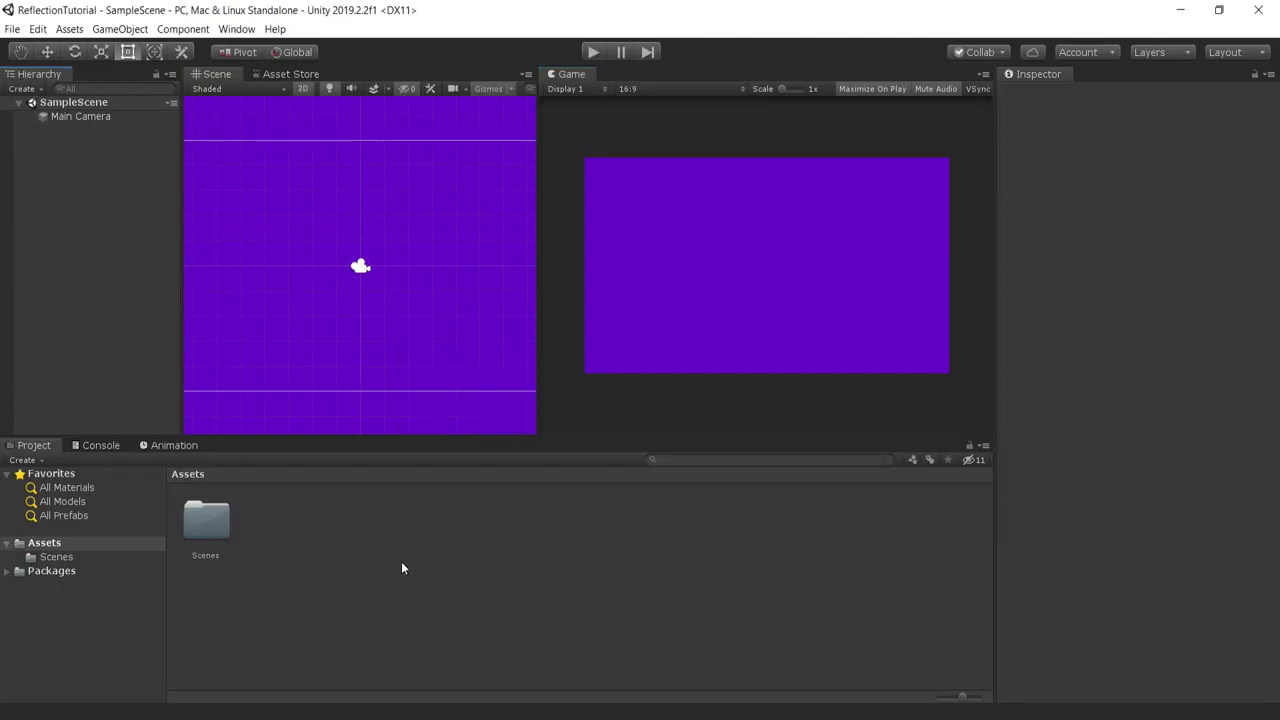
Import the water2D_surface_1.01 custom package from Downloads into the project's Assets
right_click(262, 576)
mouse_move(400, 371)
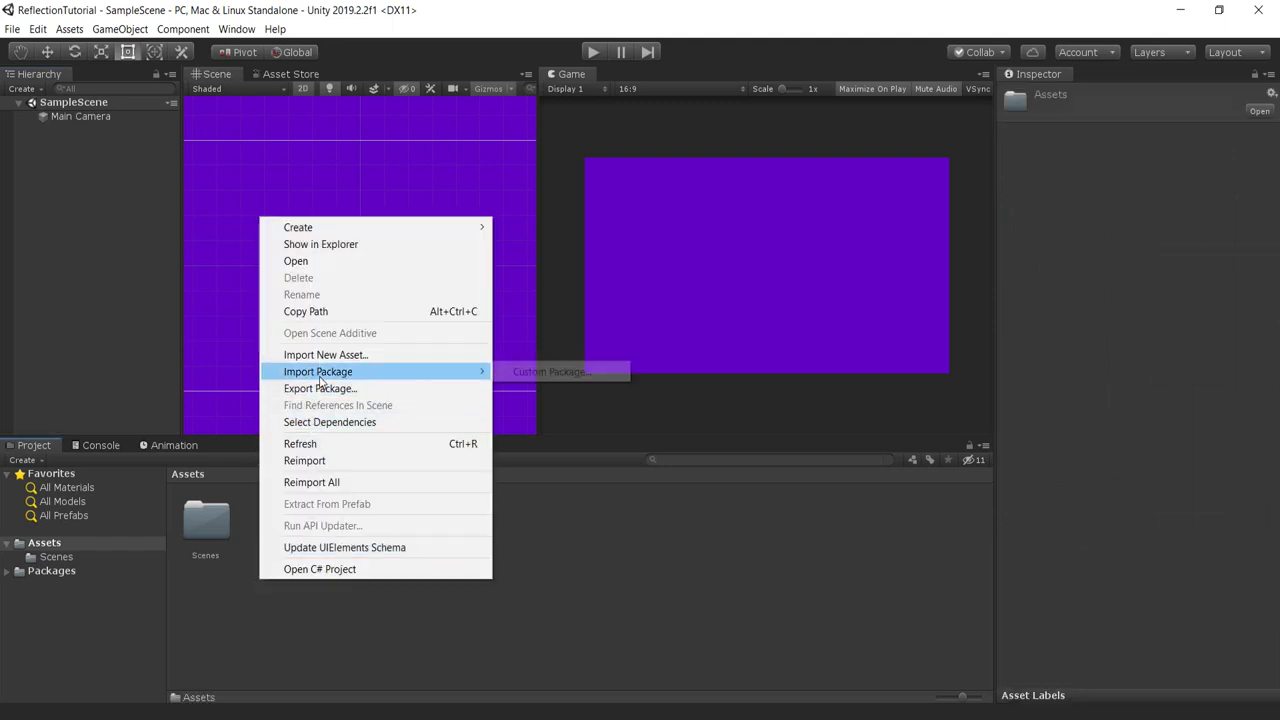
left_click(549, 372)
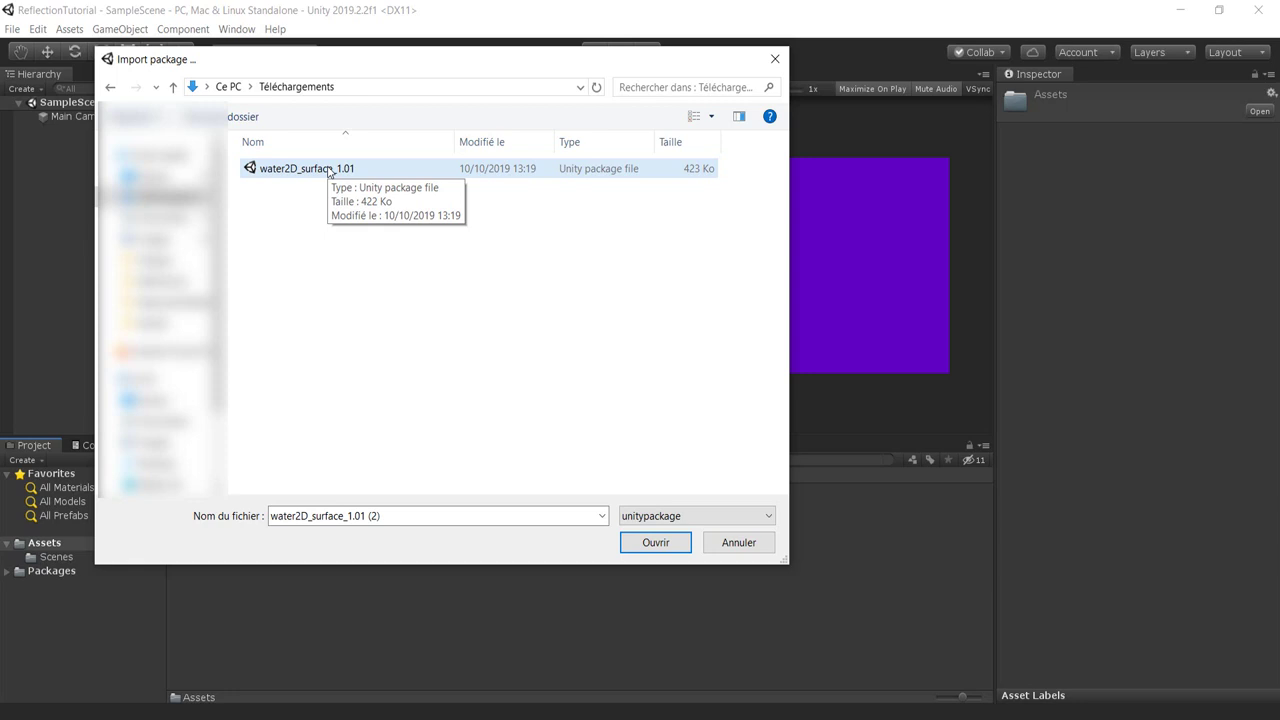
double_click(329, 170)
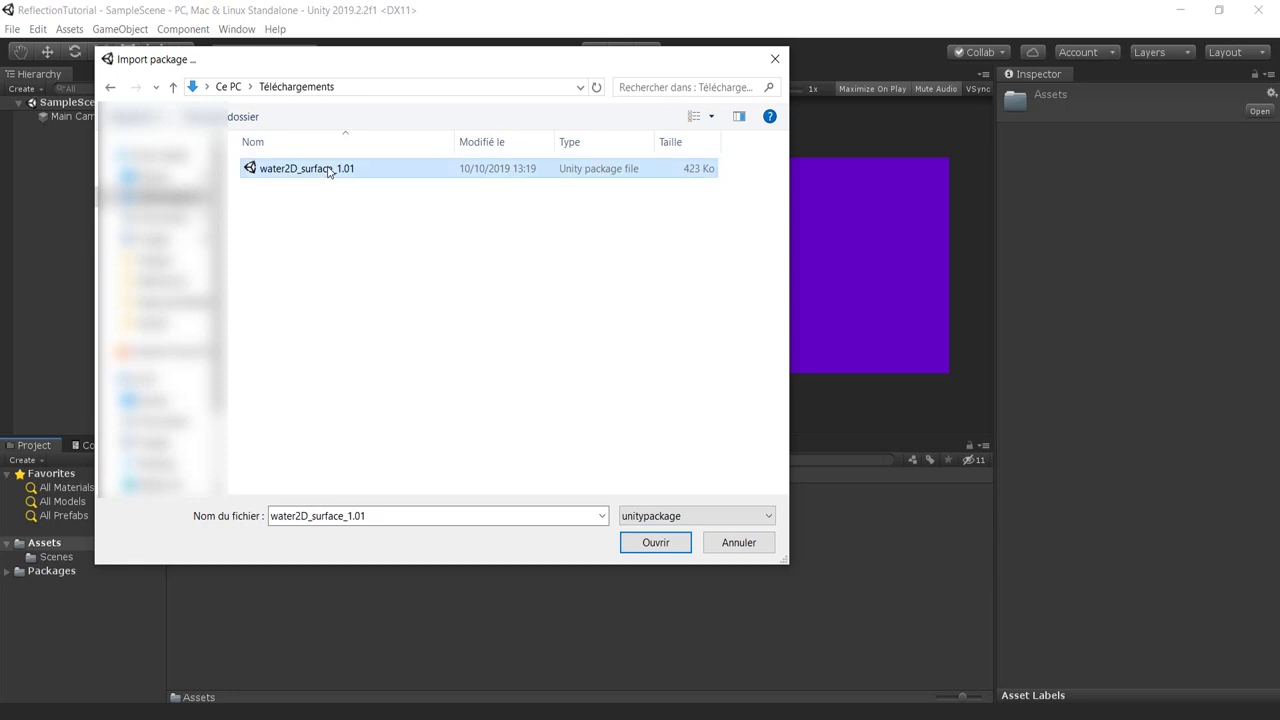
left_click(265, 490)
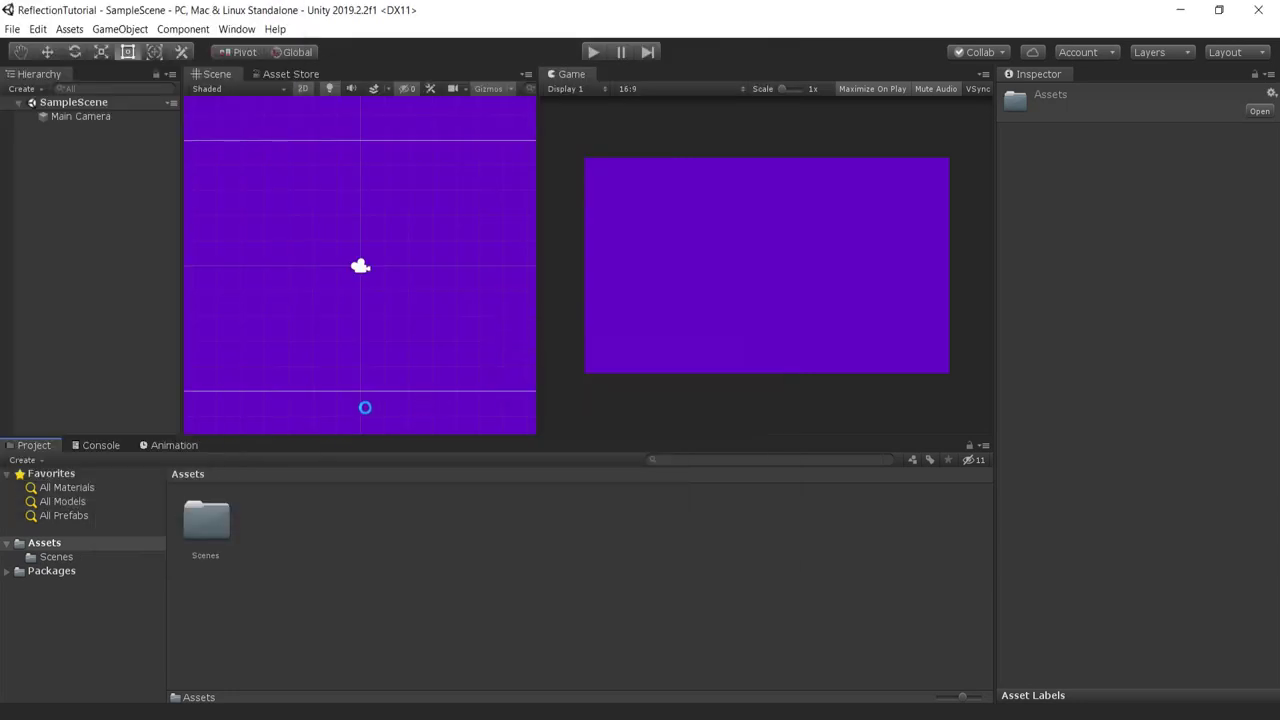
left_click(22, 88)
mouse_move(60, 141)
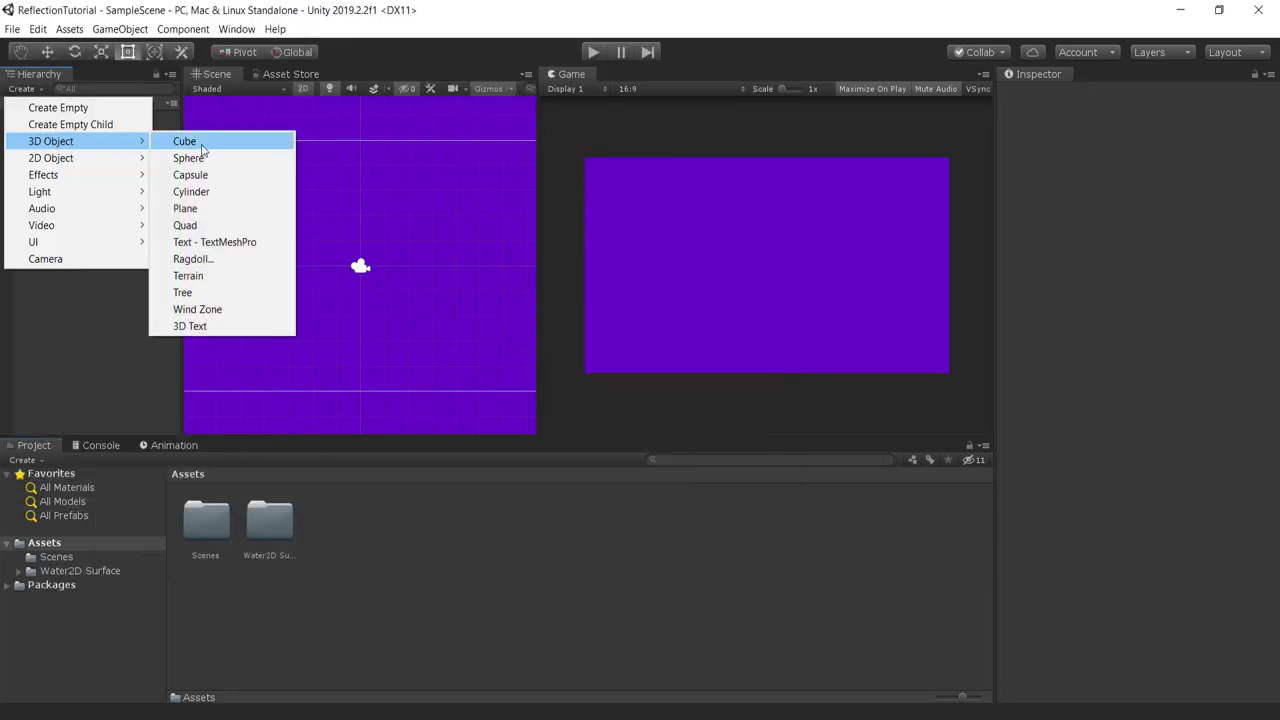
Create a Water quad with the Water 2D Script and Speed X set to 0.025
left_click(186, 225)
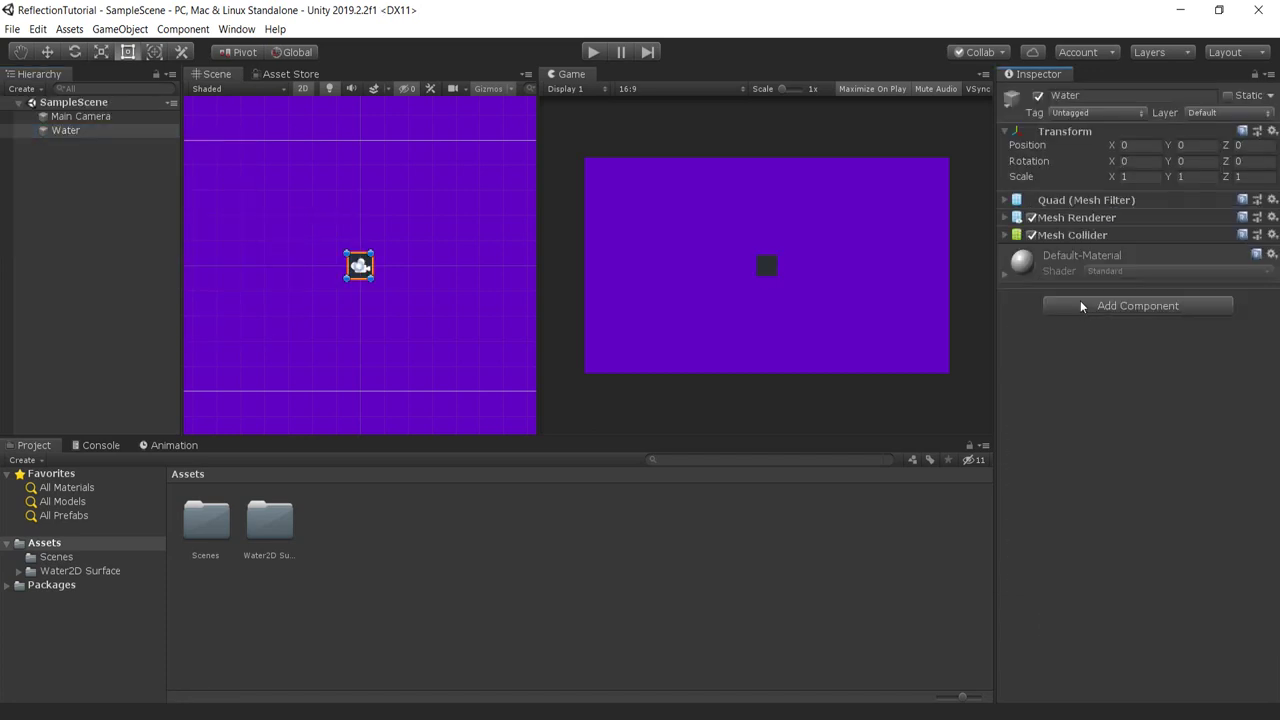
left_click(1085, 306)
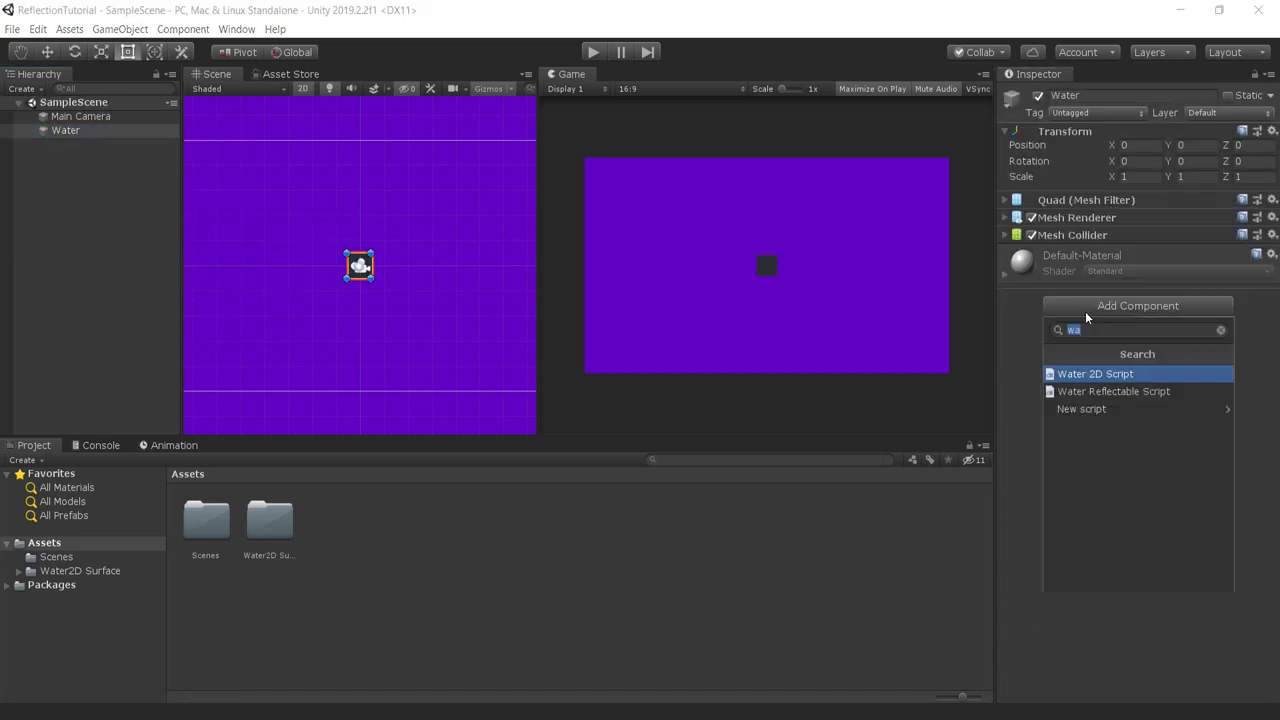
left_click(1095, 374)
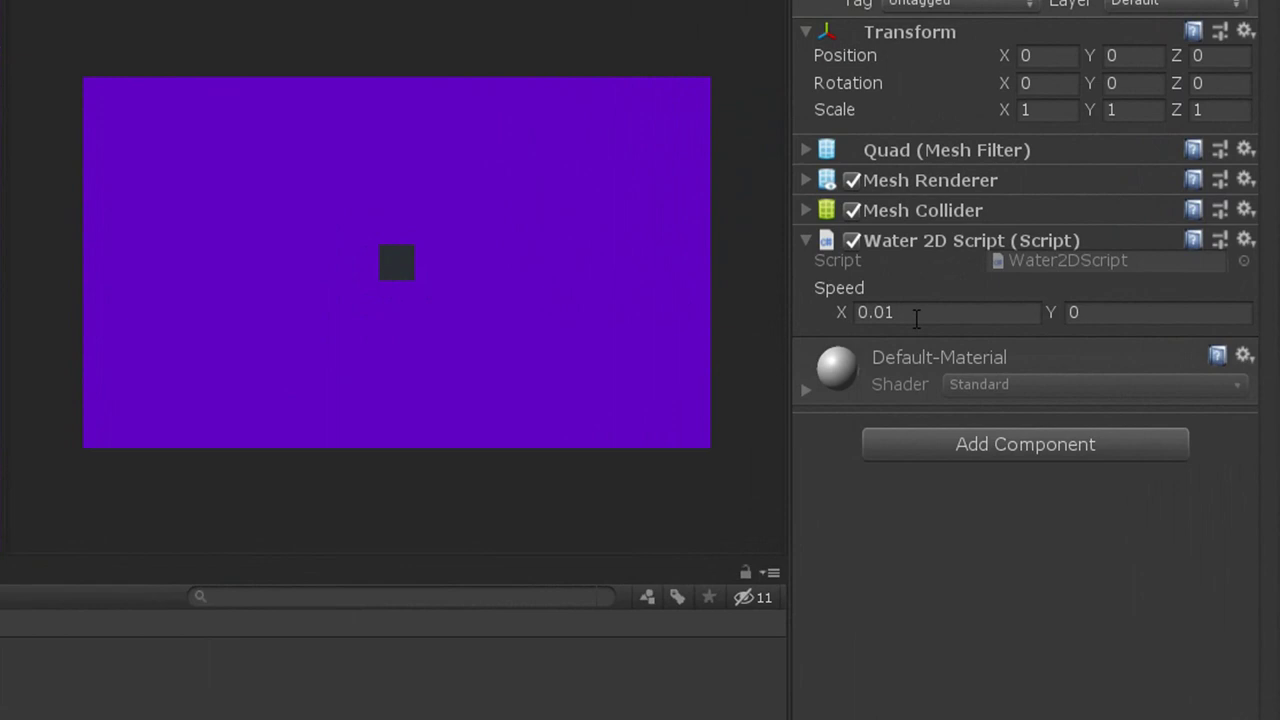
left_click(1078, 294)
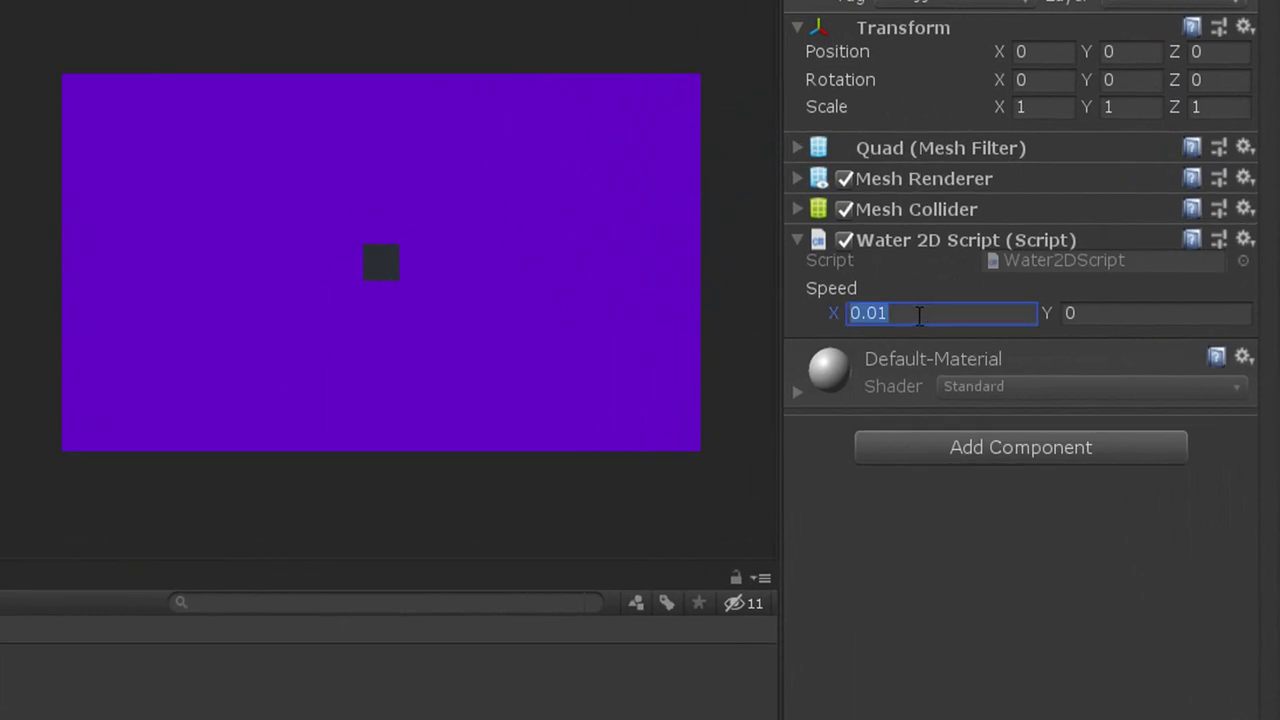
left_click(1080, 295)
key("BackSpace")
type("25")
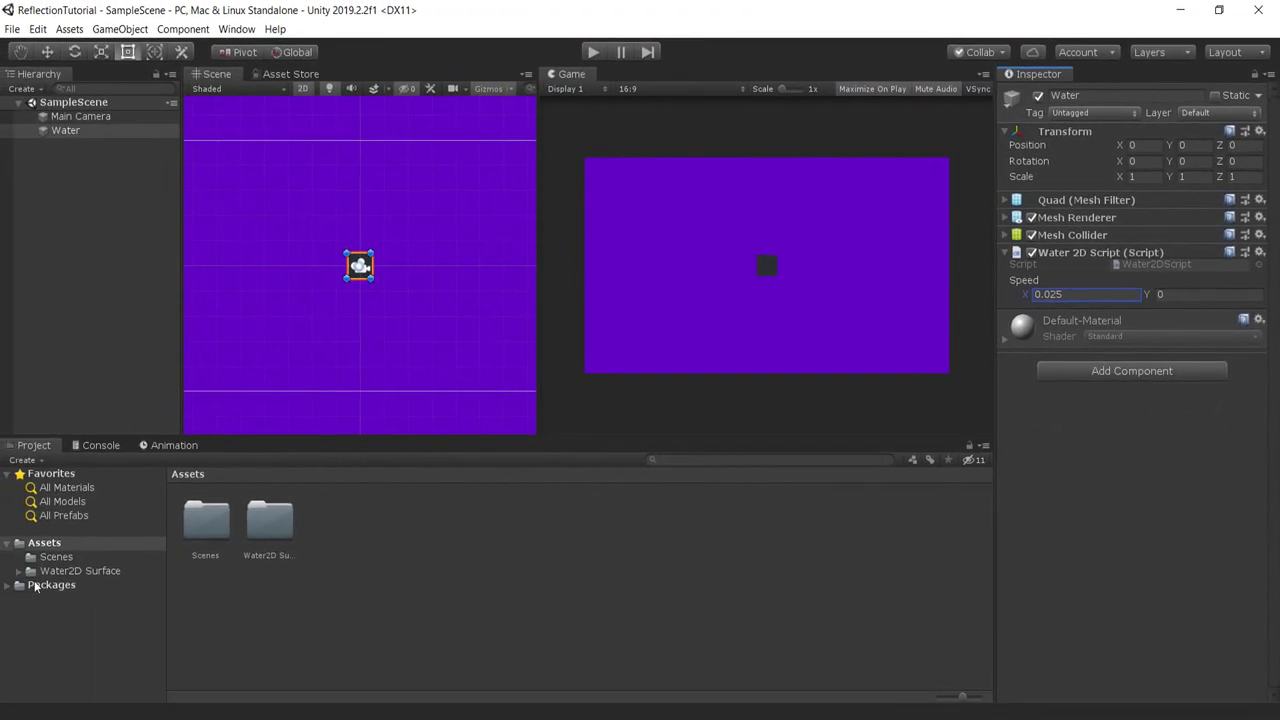
Apply the Water2D Surface material from the package's shaders folder to the Water quad
left_click(18, 572)
left_click(69, 613)
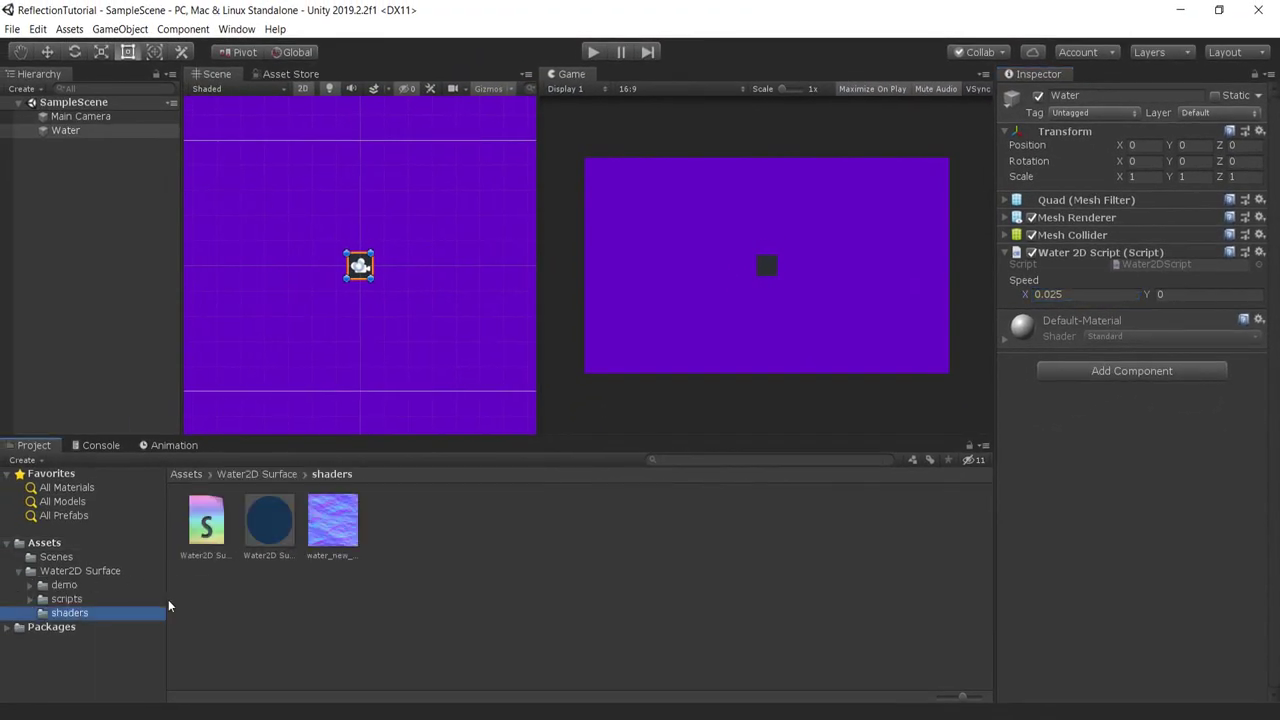
left_click_drag(252, 522, 1078, 446)
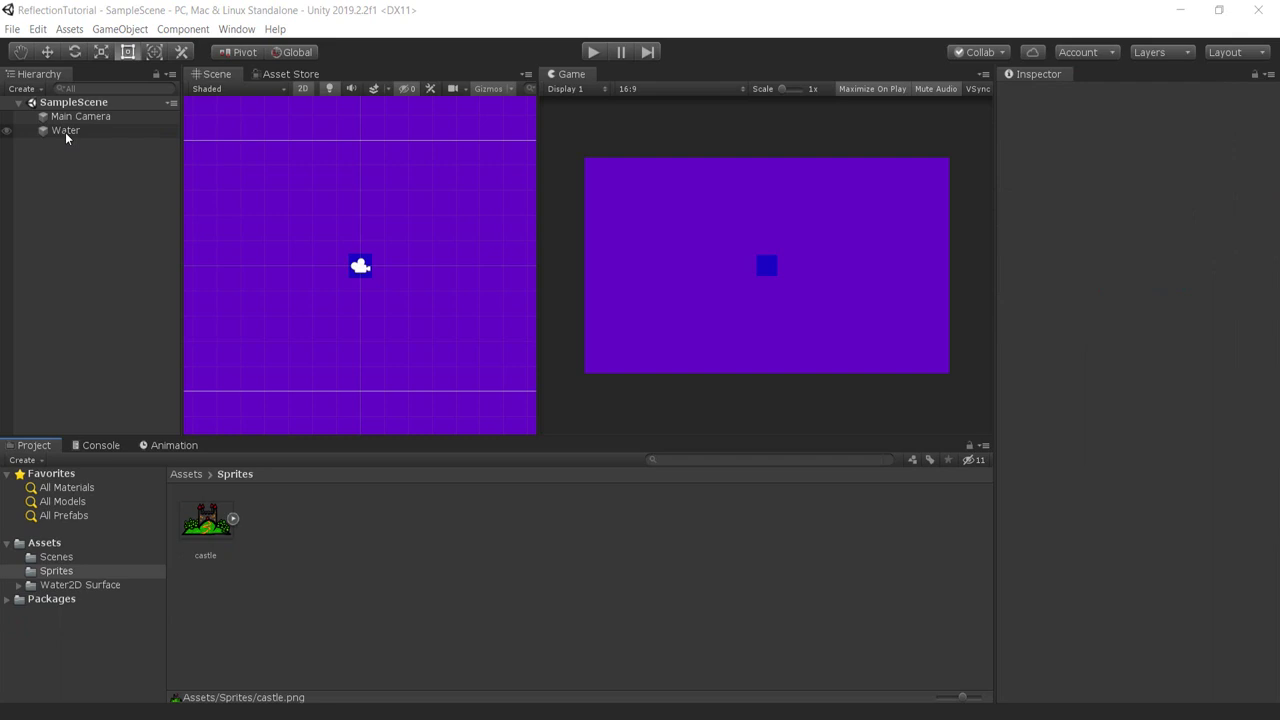
Place the castle sprite in the scene and lower the Water quad to Y -10.2
left_click(66, 130)
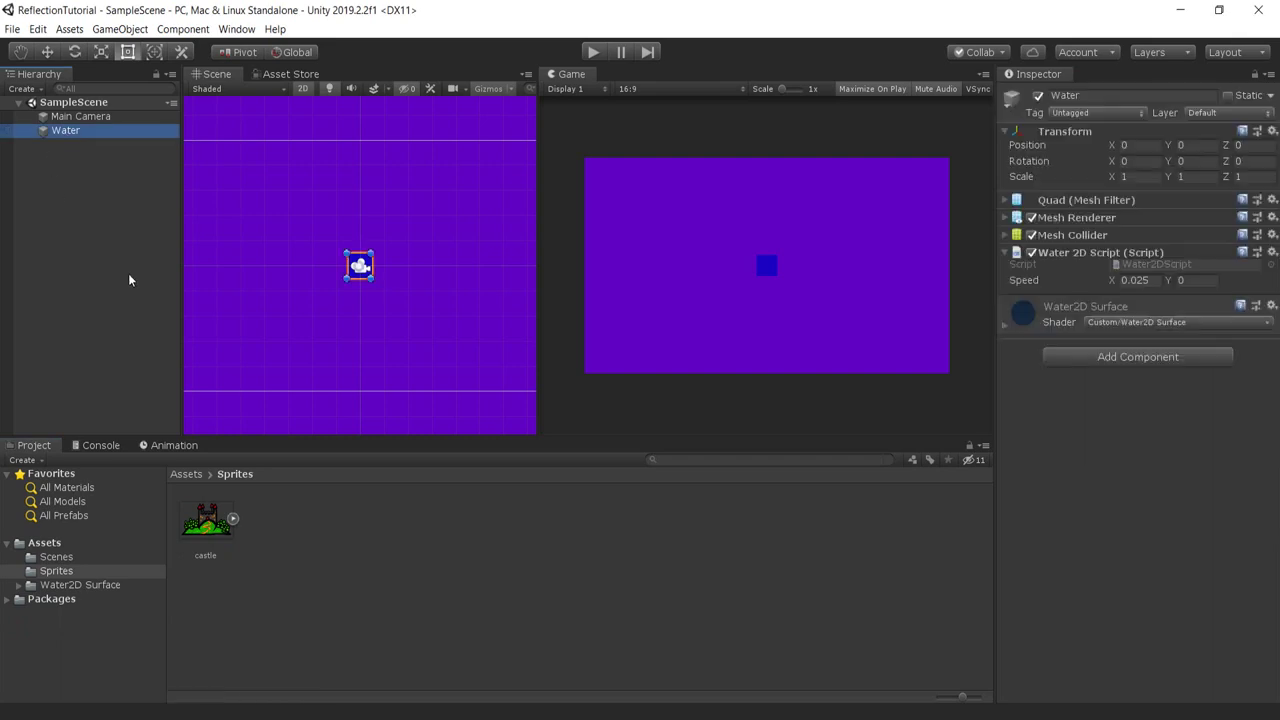
left_click_drag(205, 535, 367, 232)
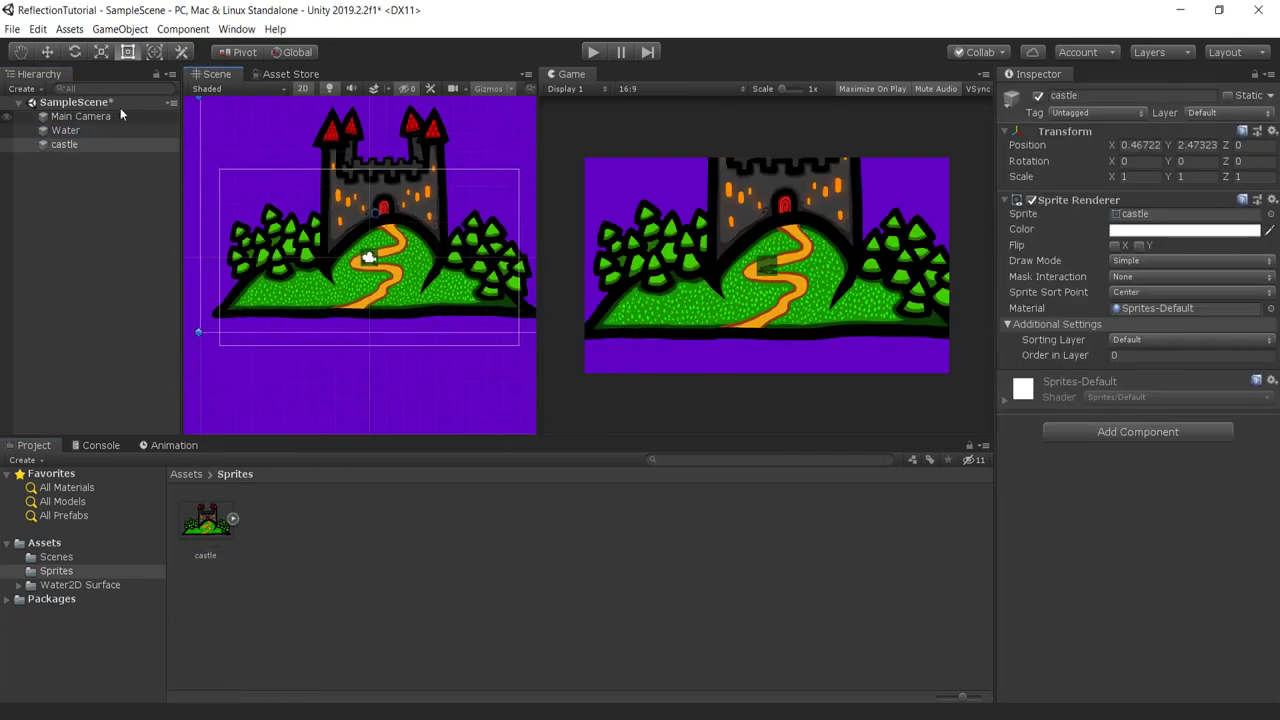
double_click(66, 130)
key("w")
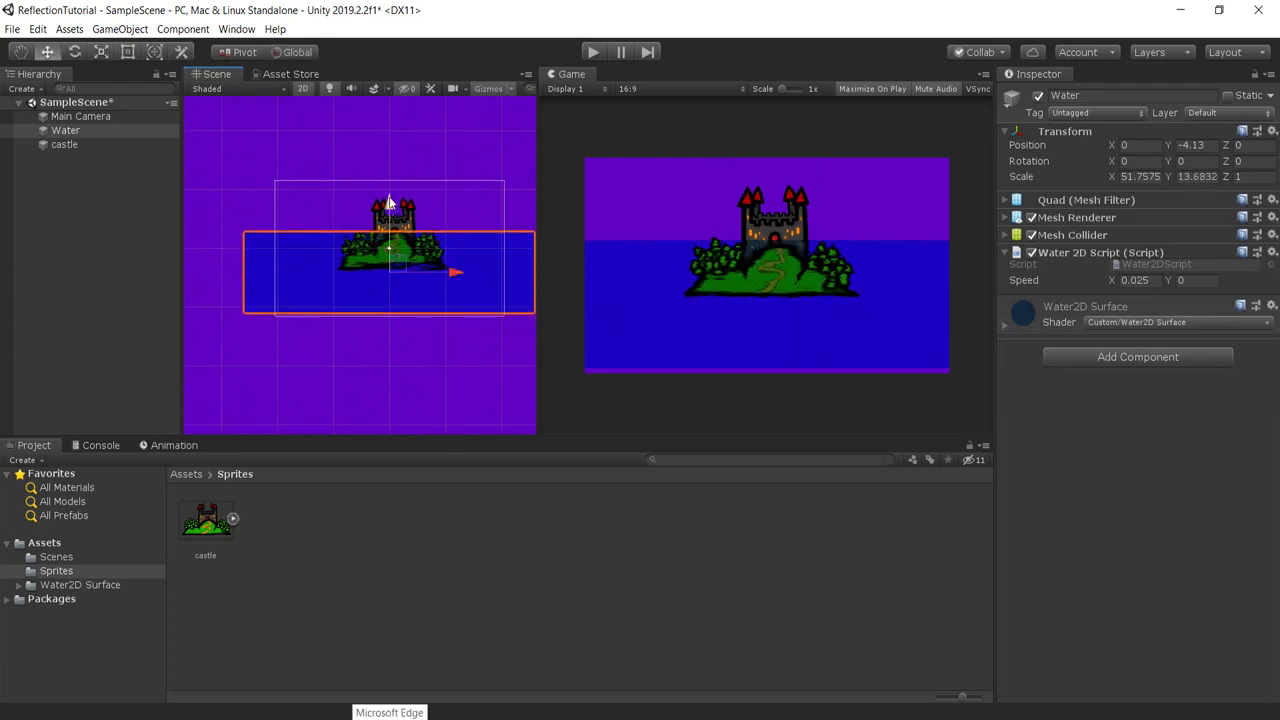
left_click_drag(390, 203, 414, 237)
Set the castle sprite's Order in Layer to 5 so it draws over the water
left_click(414, 237)
left_click(1125, 357)
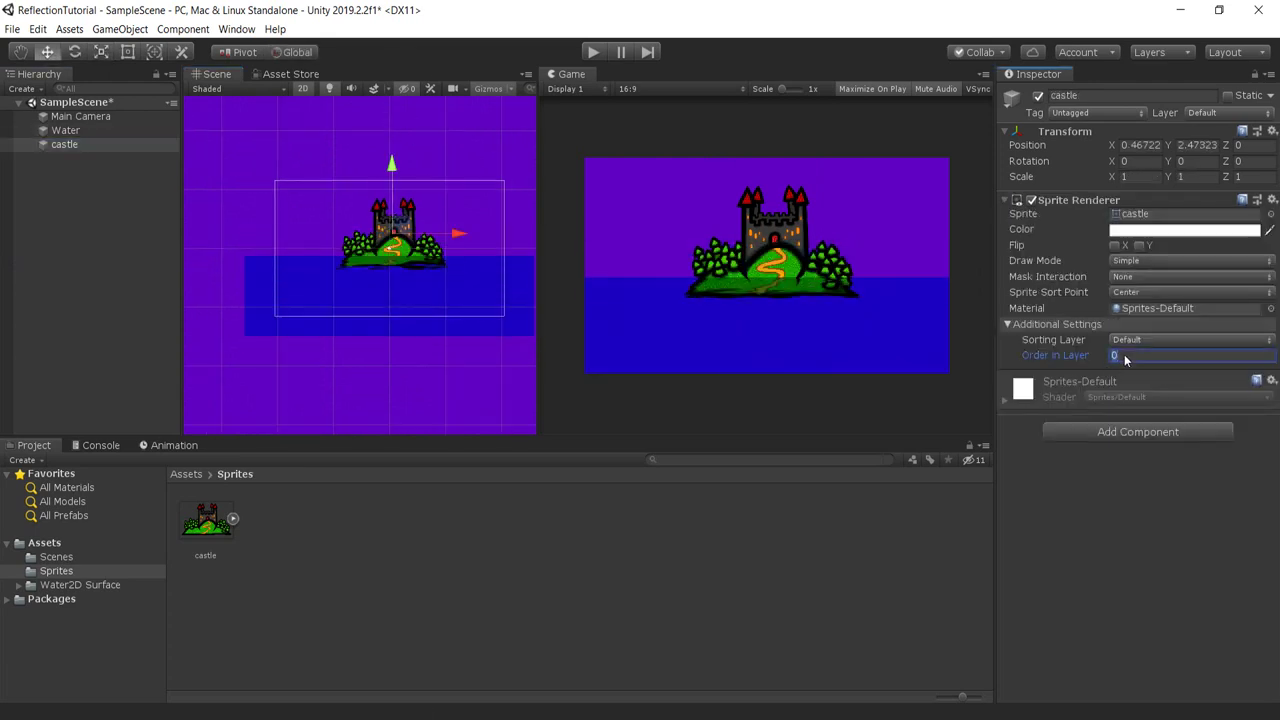
type("5")
left_click(788, 359)
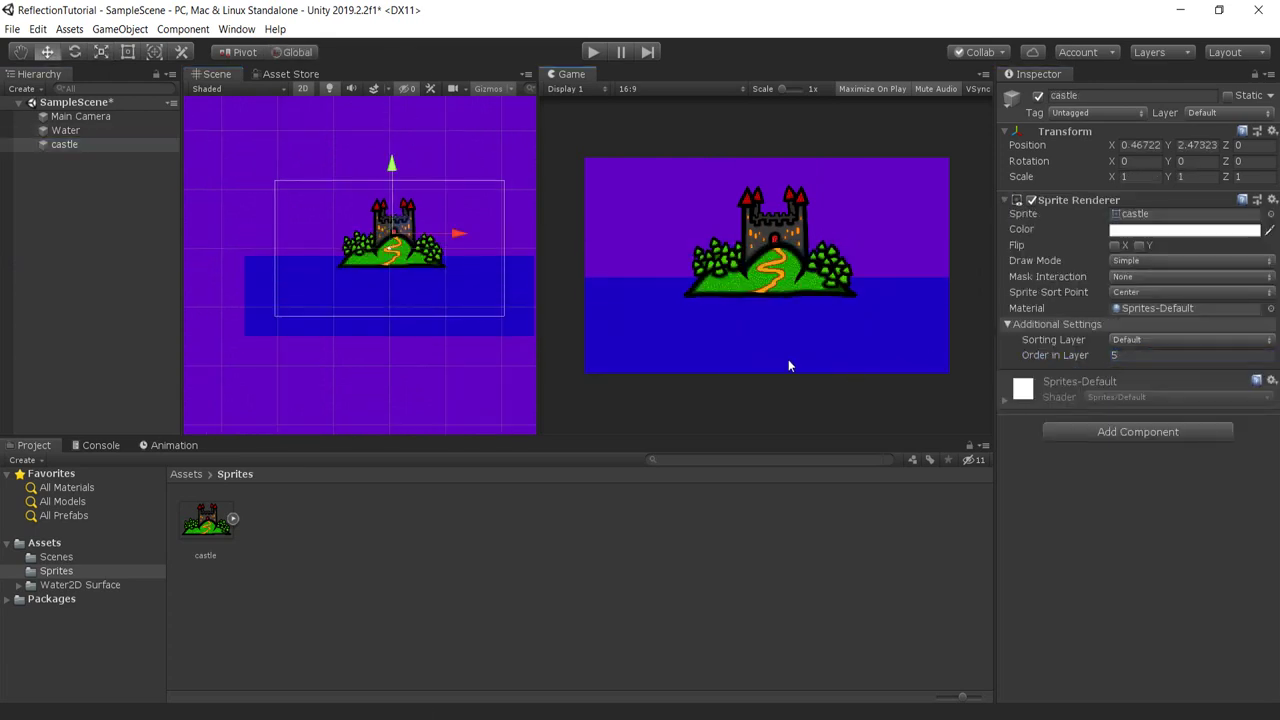
left_click(1137, 431)
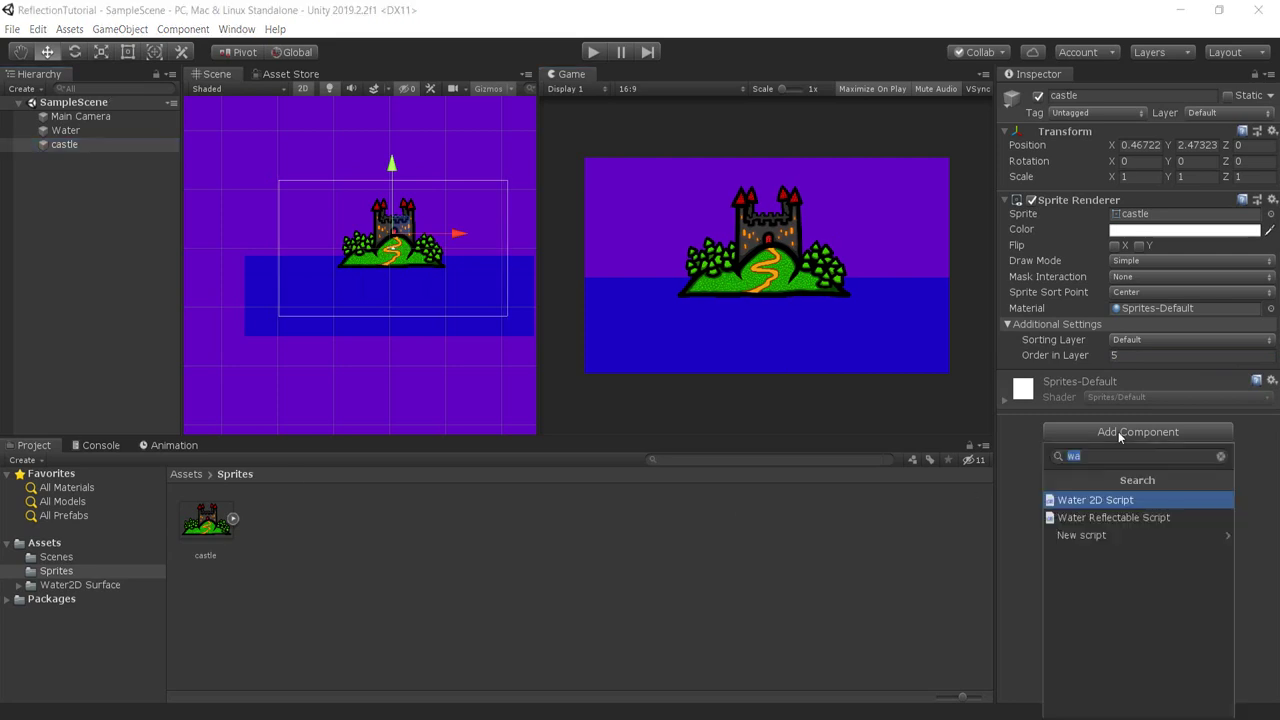
Add a Water Reflectable Script to the castle and assign the castle sprite as its Sprite
left_click(1158, 518)
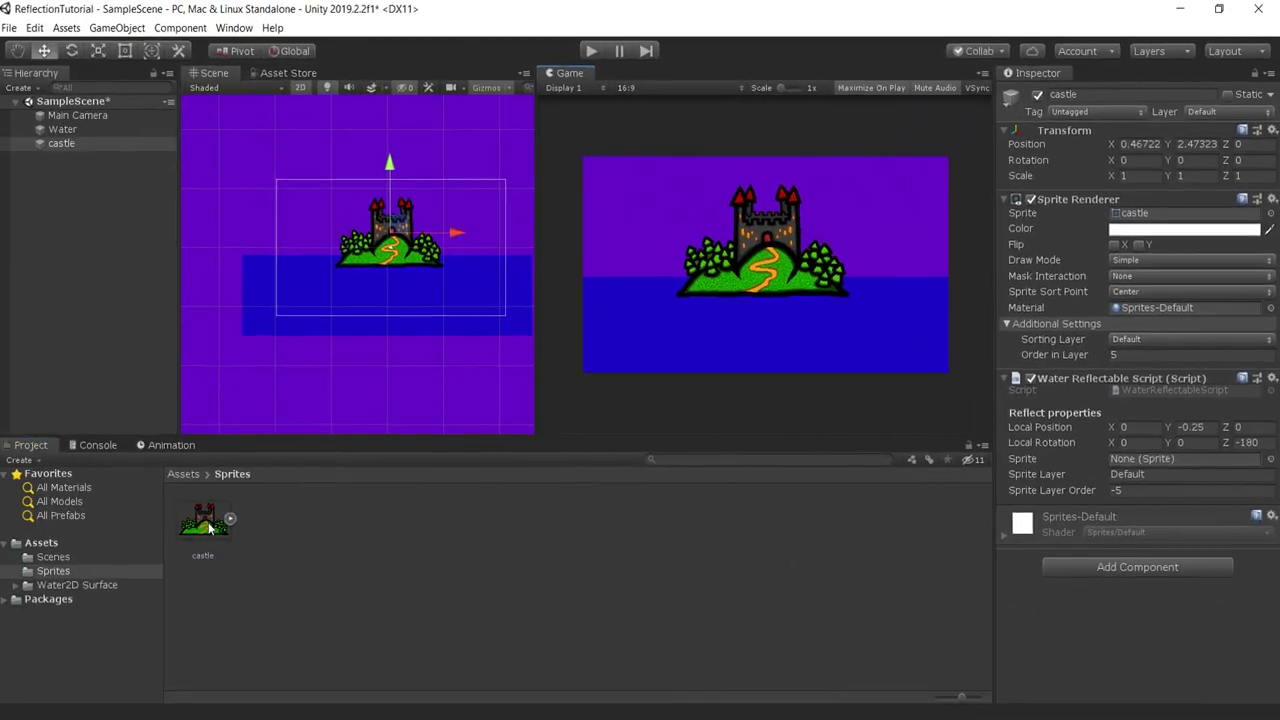
left_click_drag(210, 528, 1164, 459)
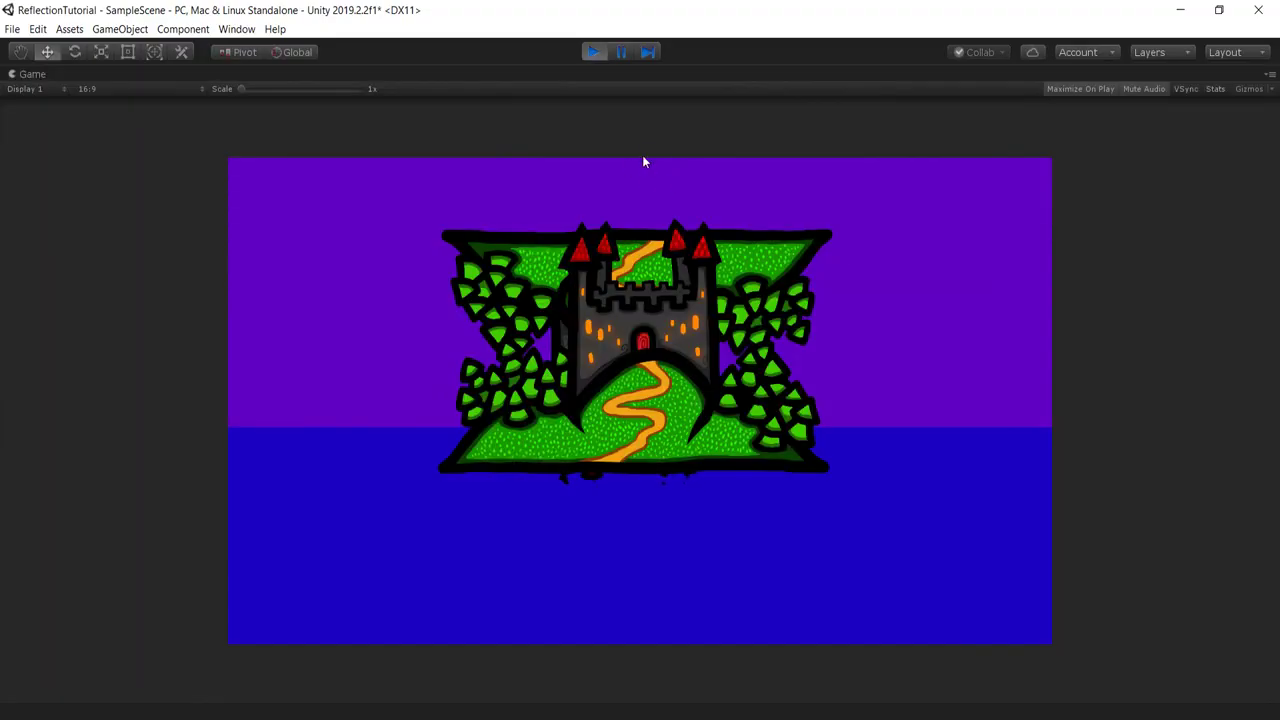
Set the reflection's Local Position Y to -11.25 and test it in Play mode
left_click(594, 52)
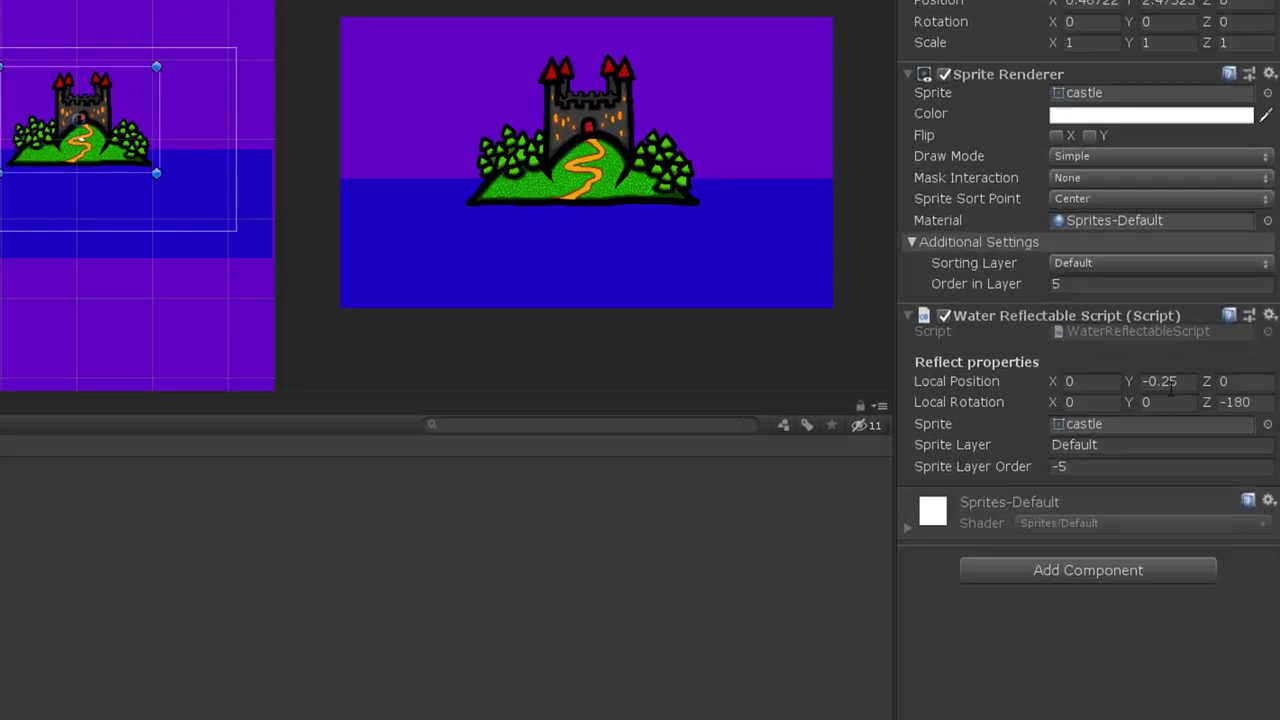
left_click(1213, 428)
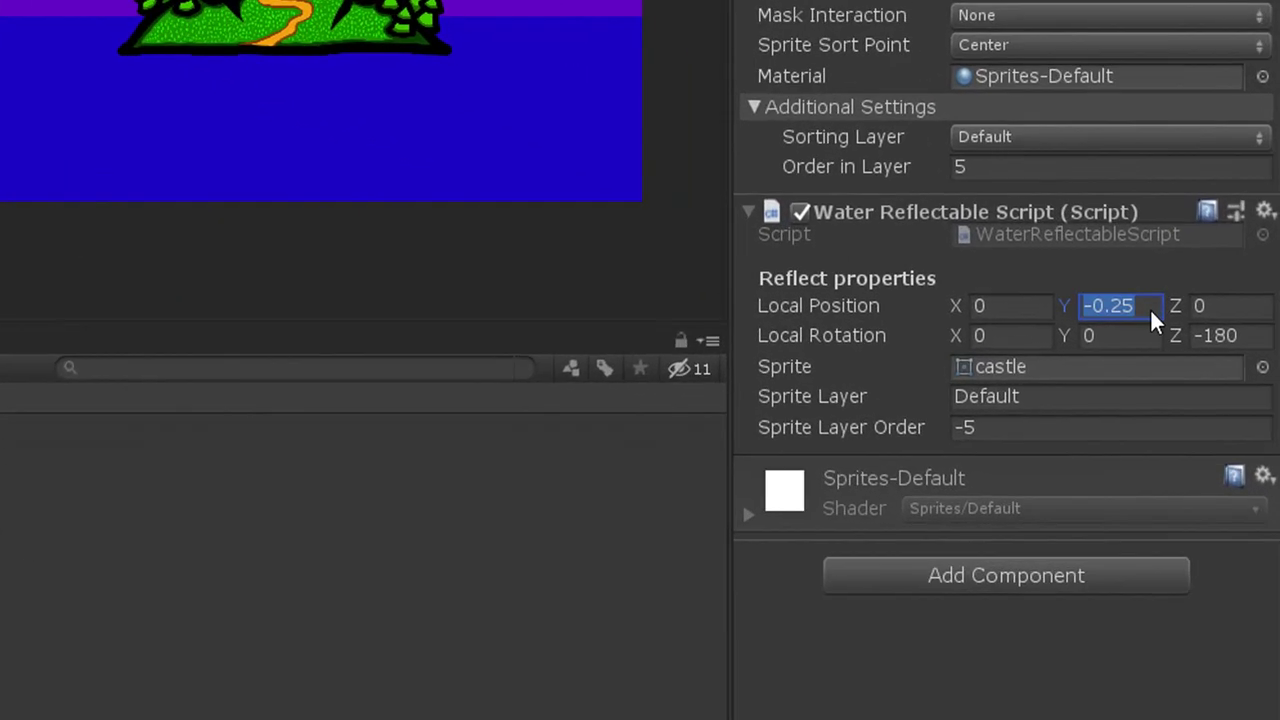
type("-5")
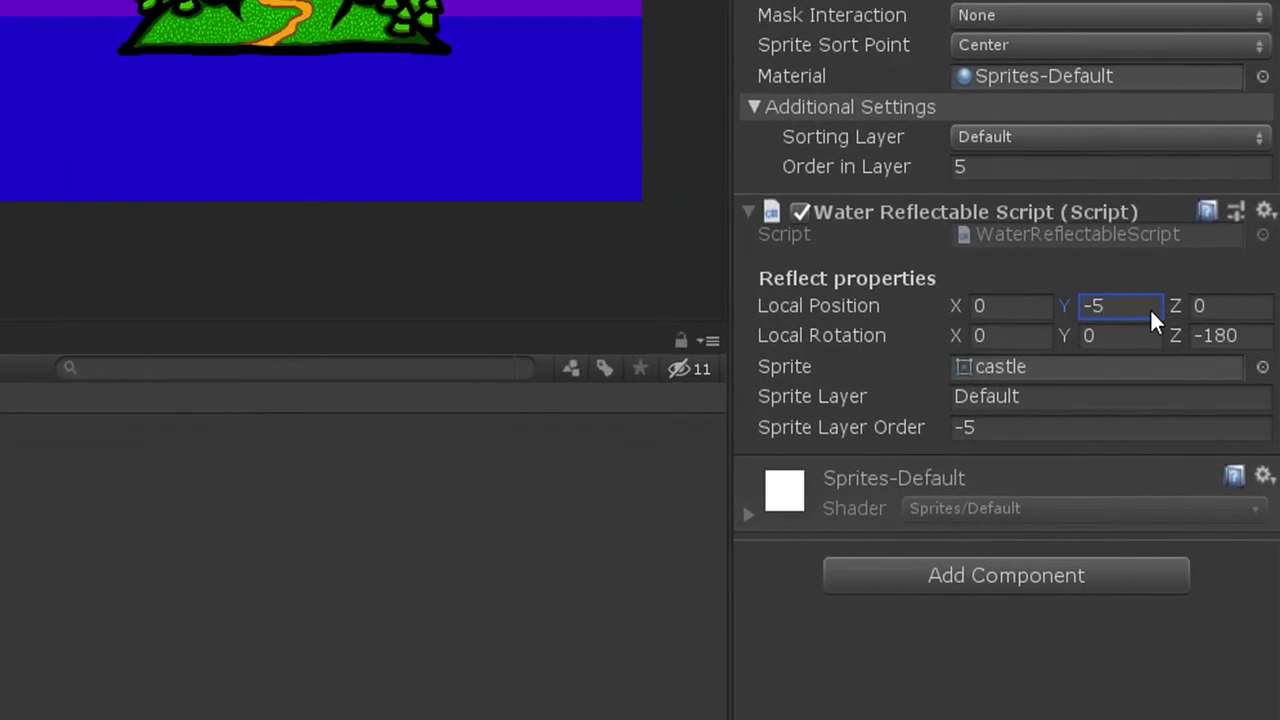
key("Return")
type("-11.25")
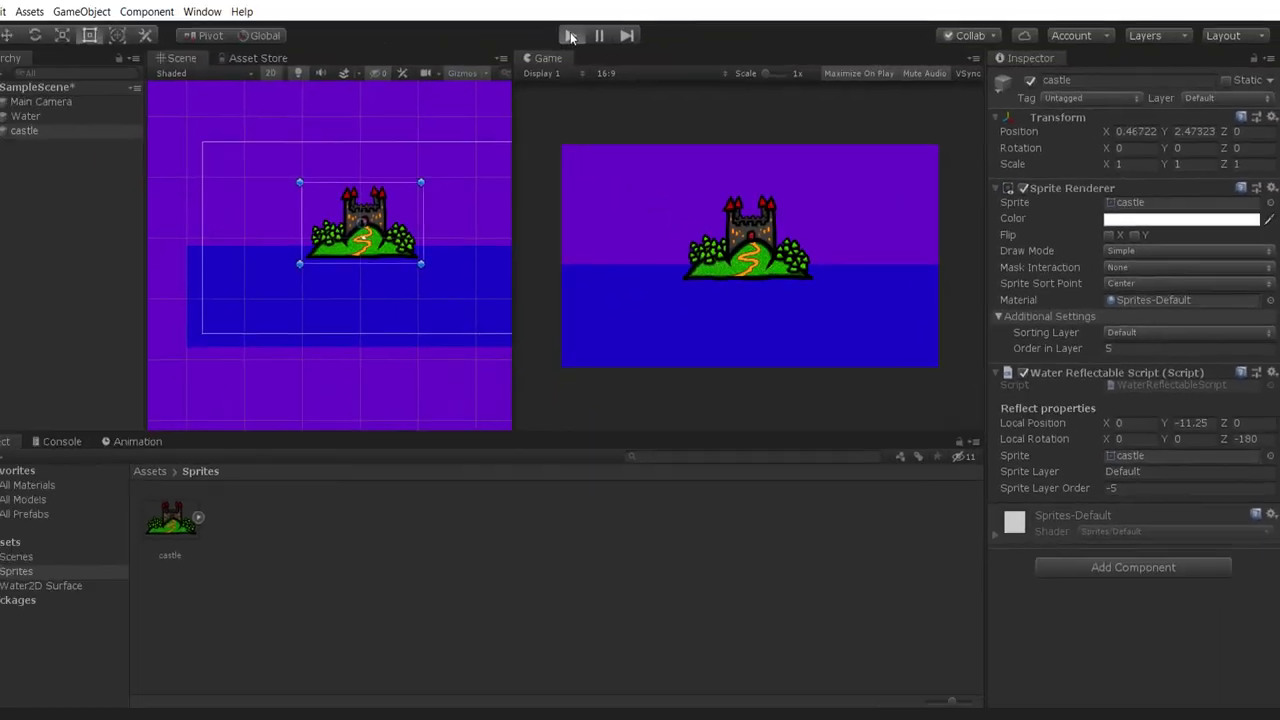
left_click(570, 36)
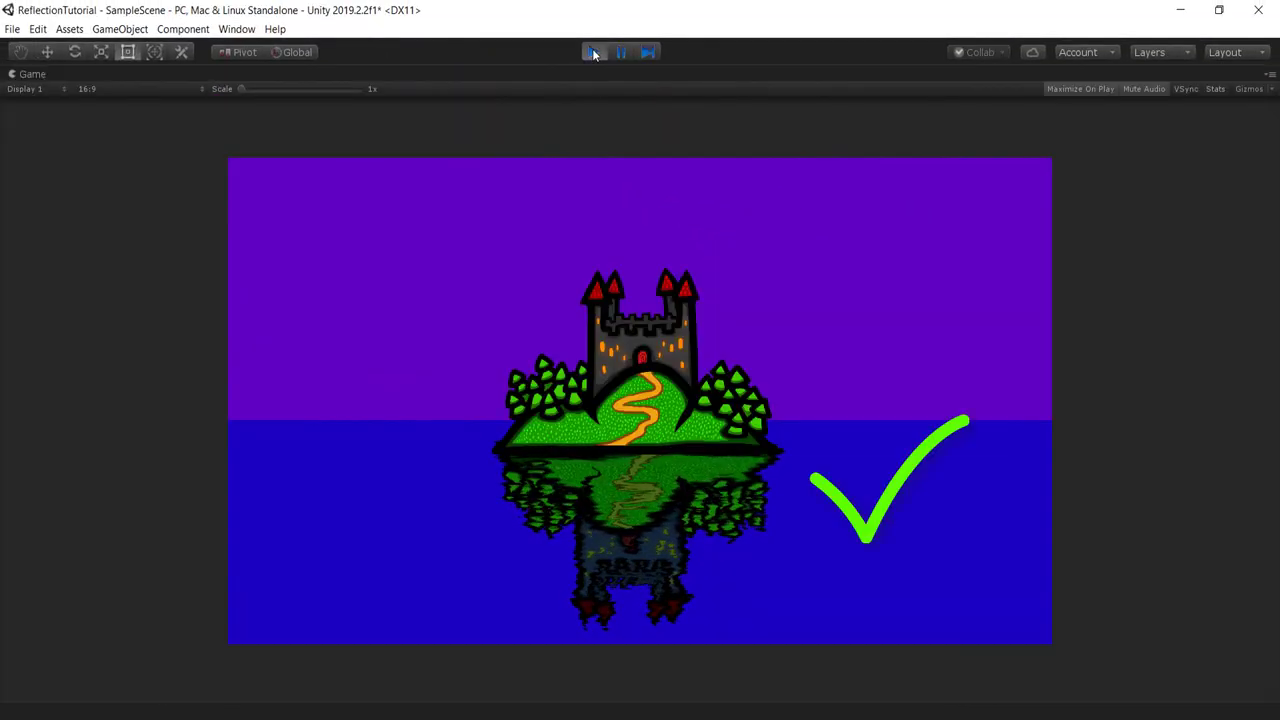
left_click(593, 52)
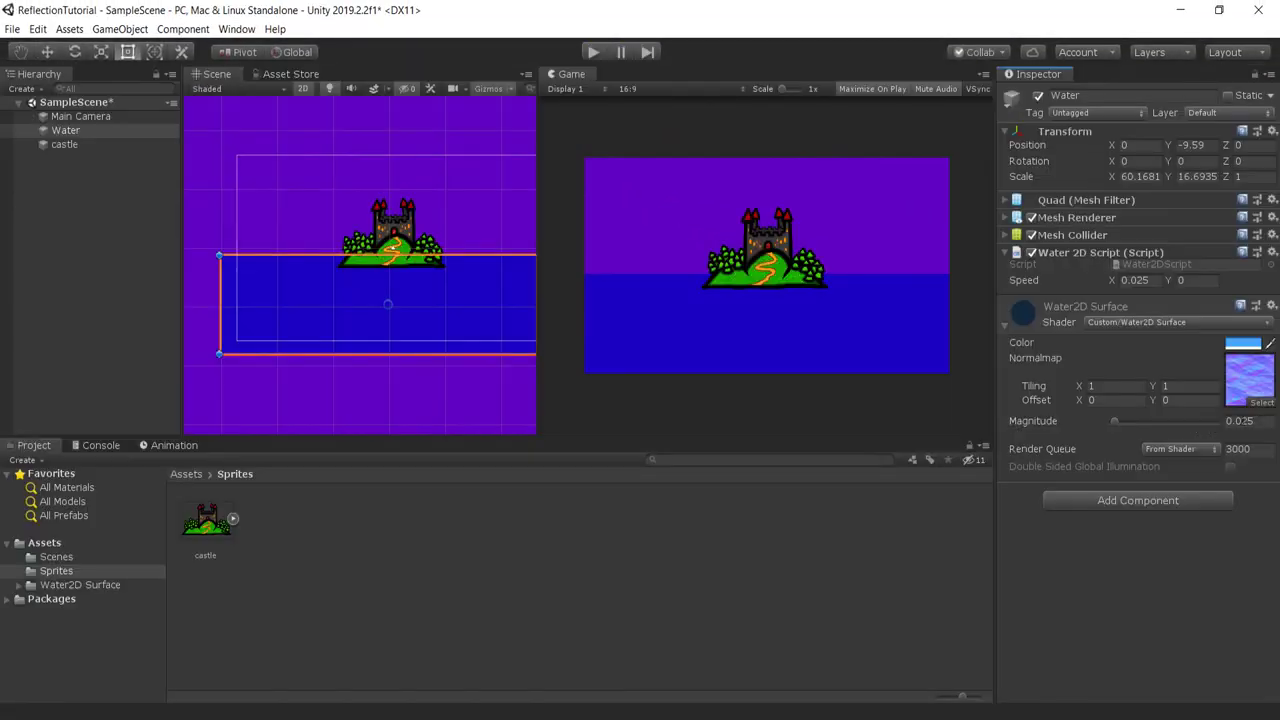
Check the water material's Magnitude of 0.025 and preview the ripples in Play mode
left_click(1264, 421)
left_click(593, 52)
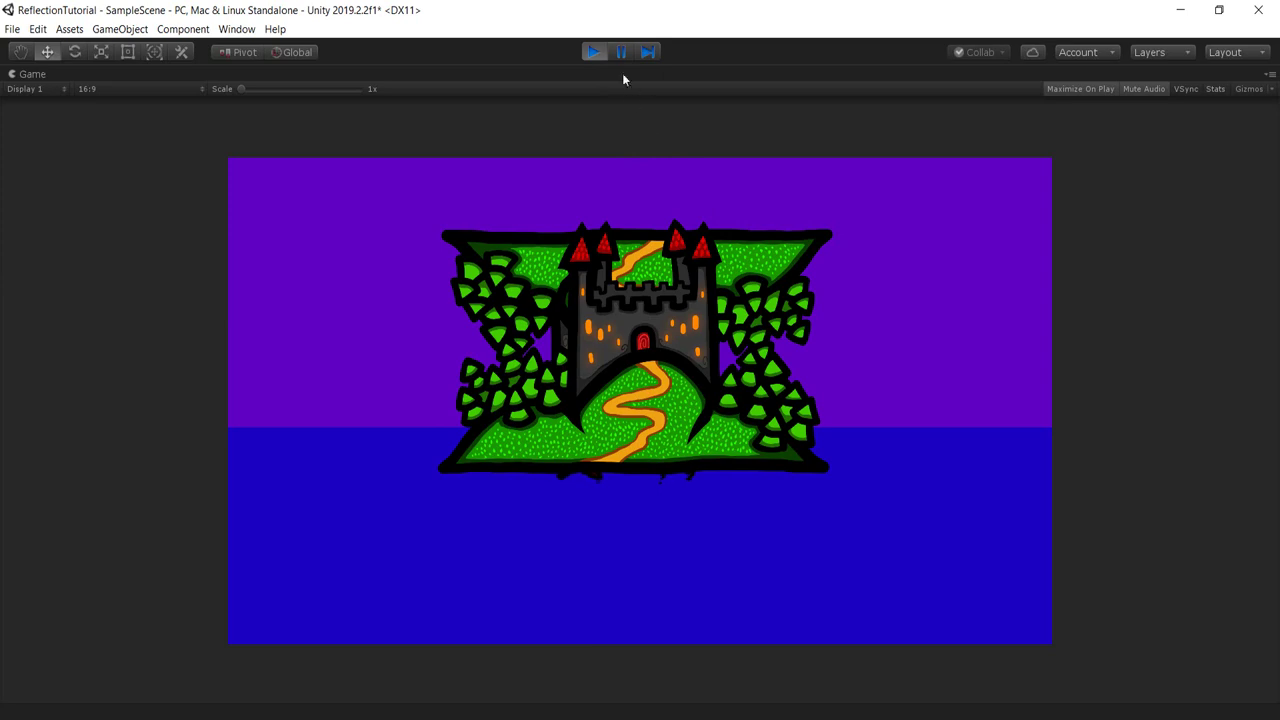
Exit Play mode and start entering a negative Local Position Y for the reflection
left_click(593, 52)
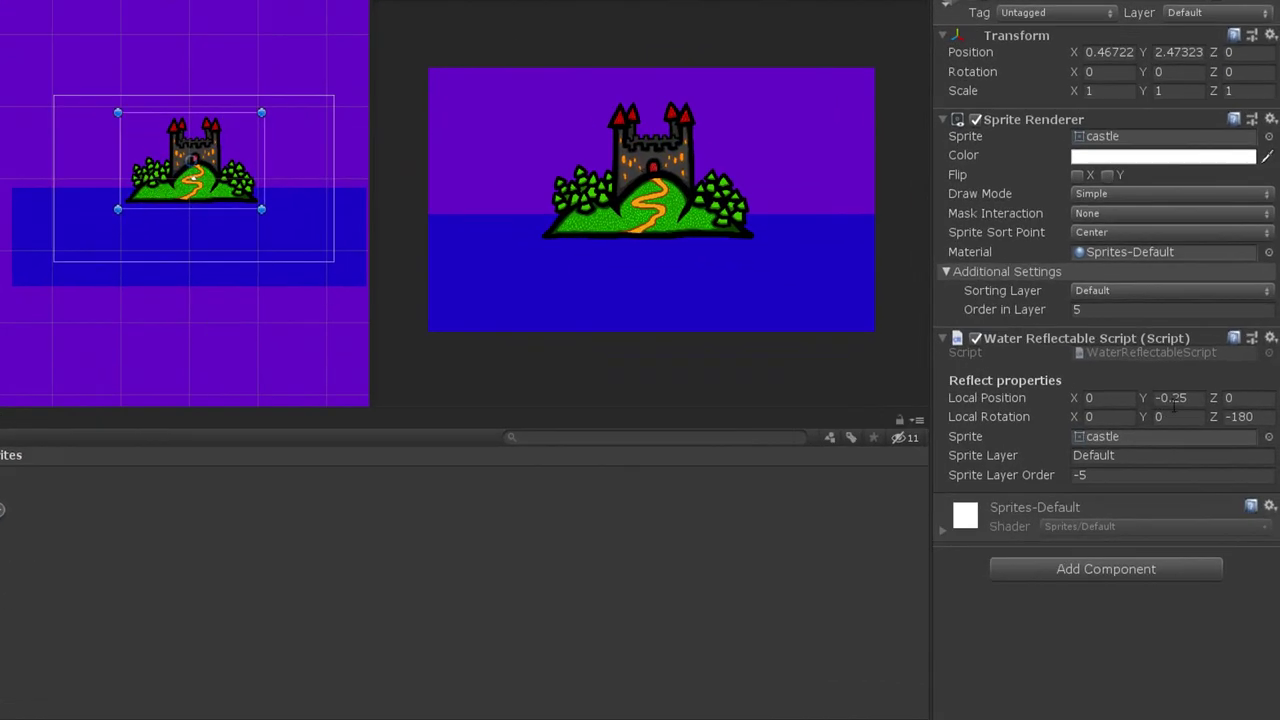
left_click(1226, 435)
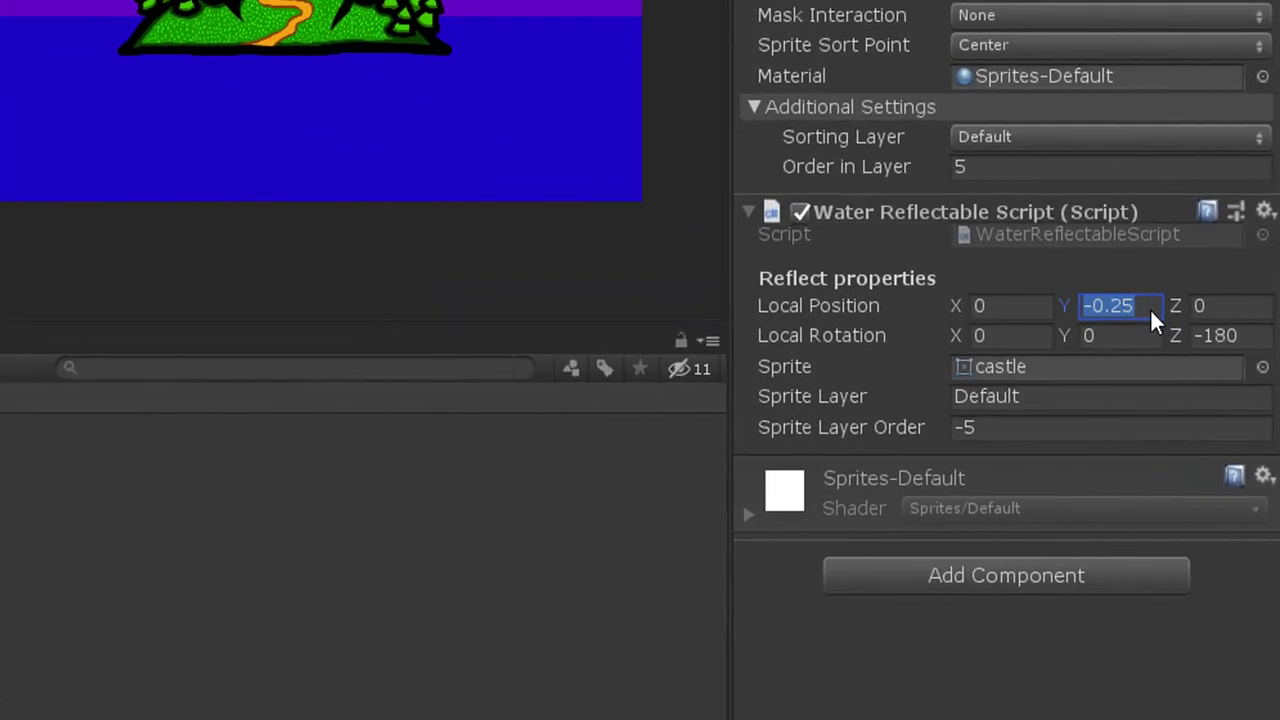
type("-")
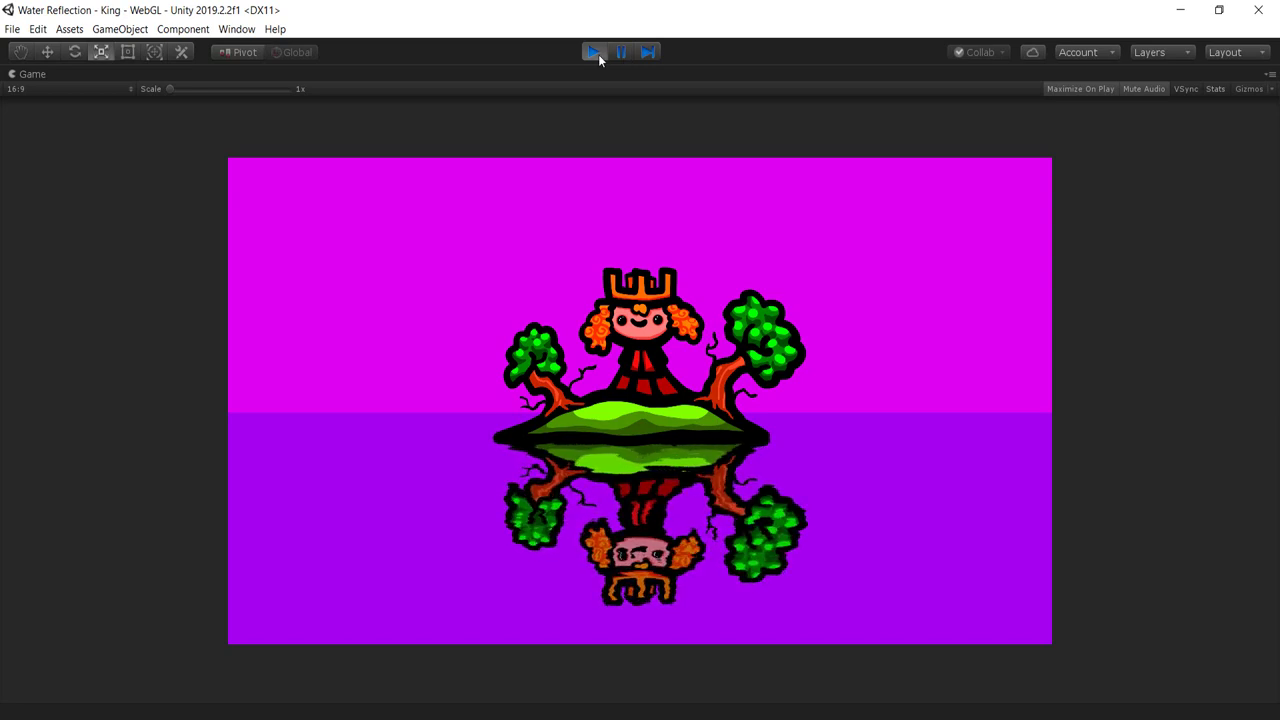
Switch the king's reflection sprite to king_0 and run the scene to view it
left_click(594, 52)
left_click_drag(979, 535, 1185, 488)
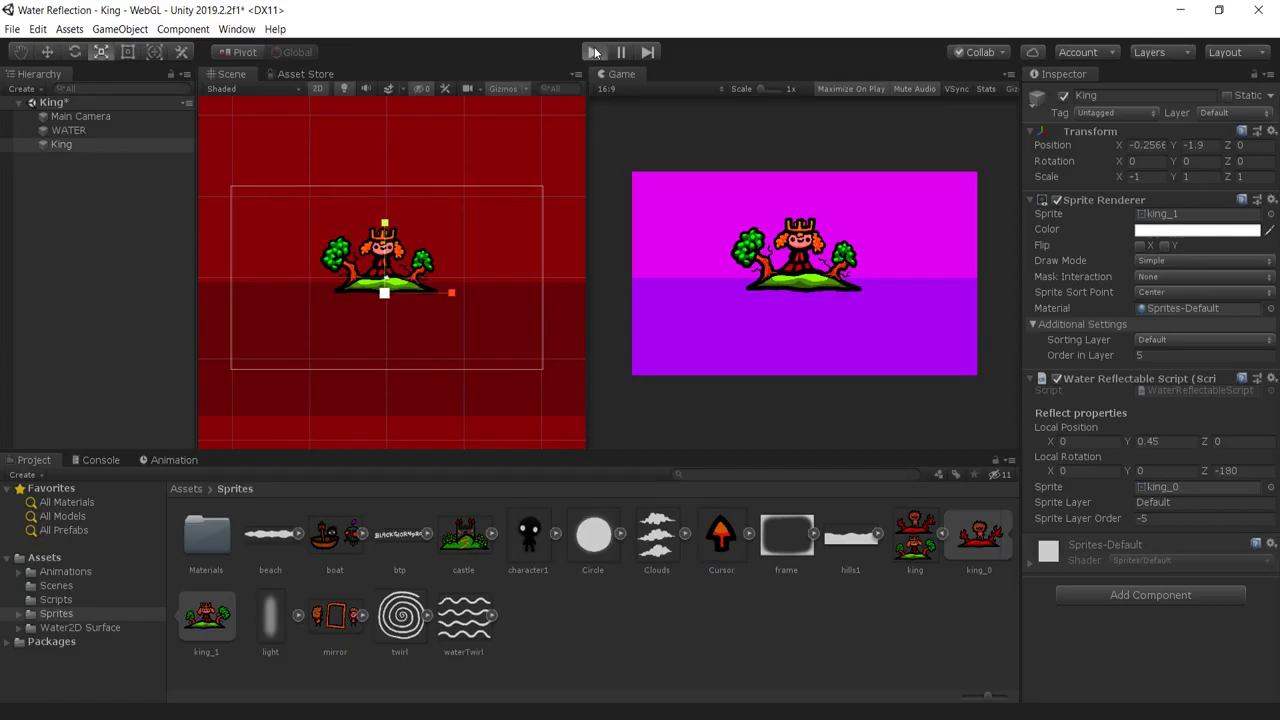
left_click(594, 52)
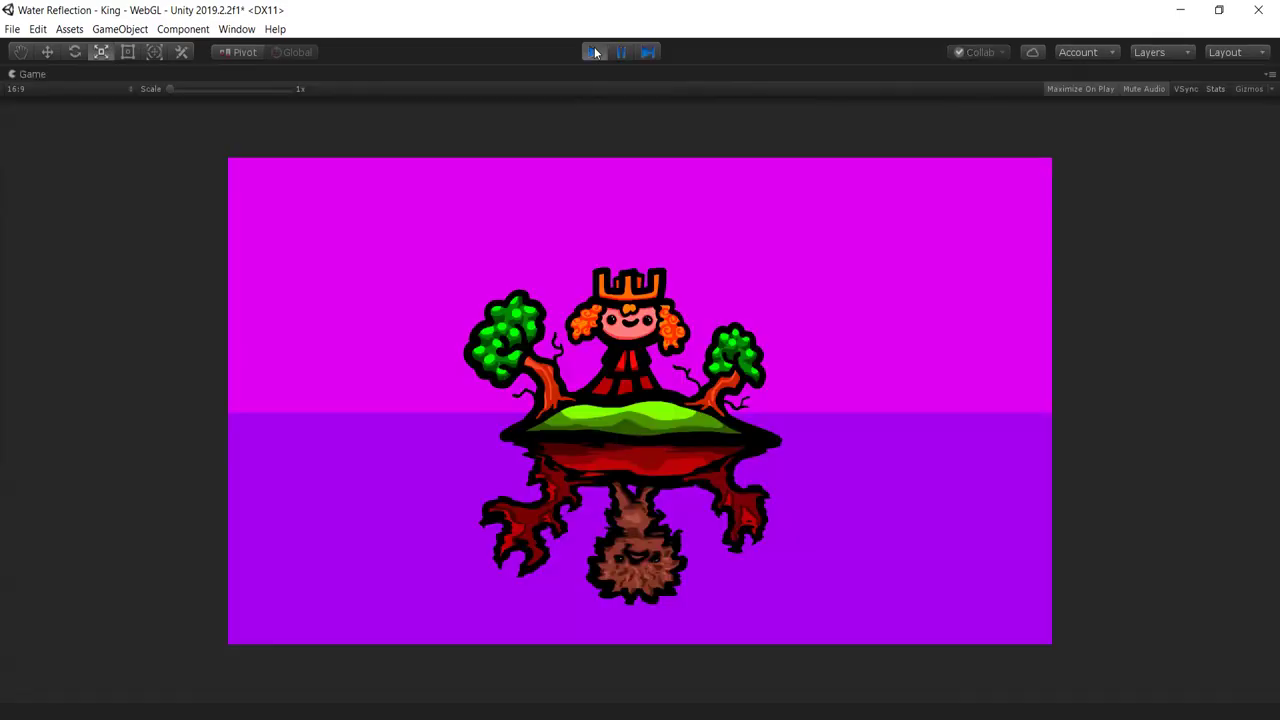